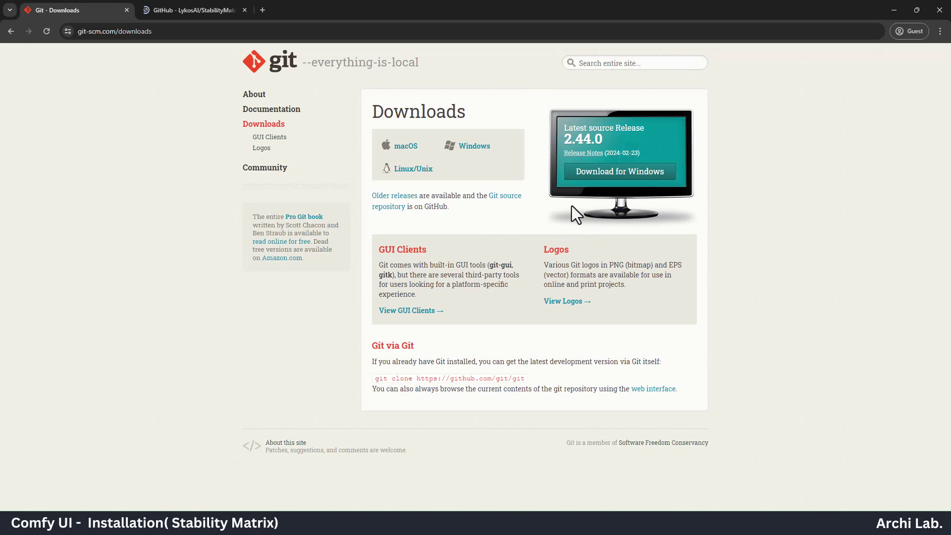
# Download the 64-bit Git for Windows Setup installer and save it to the chosen folder
pyautogui.click(622, 173)
pyautogui.click(427, 208)
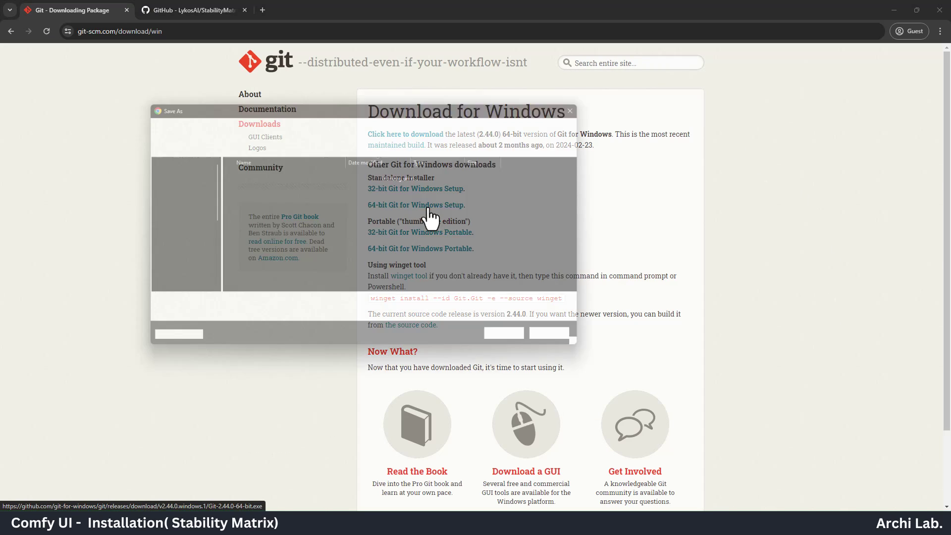
pyautogui.click(170, 233)
pyautogui.press('Return')
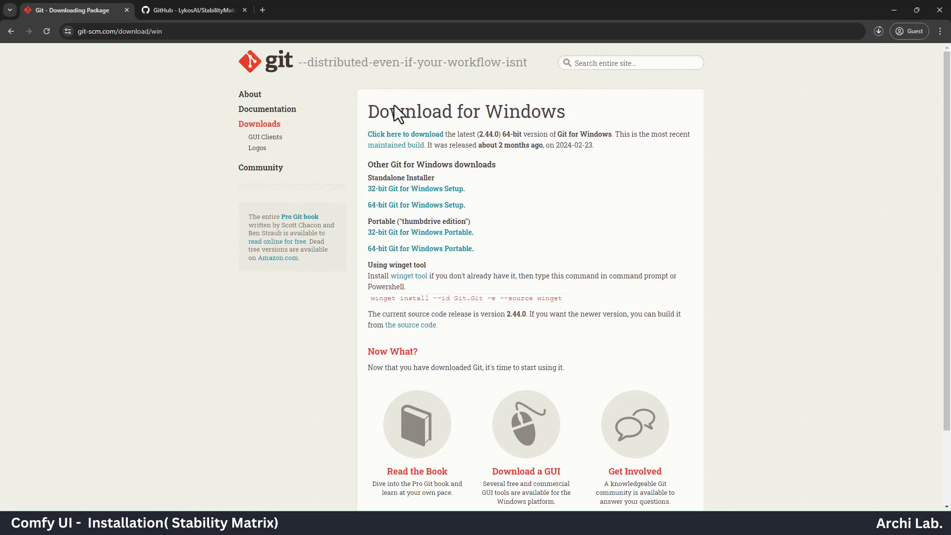
# On the StabilityMatrix GitHub README, start downloading the Windows 10, 11 build
pyautogui.click(208, 11)
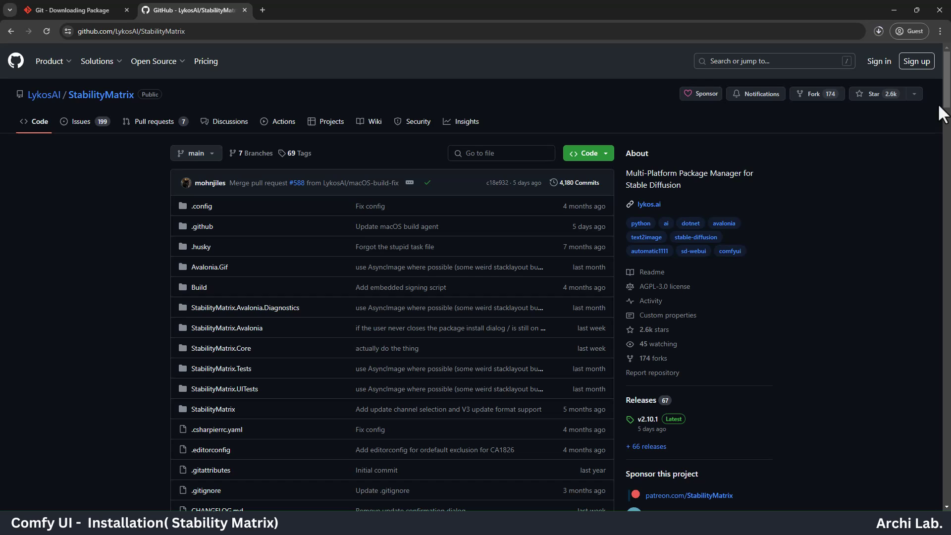
pyautogui.moveTo(946, 111); pyautogui.dragTo(949, 196)
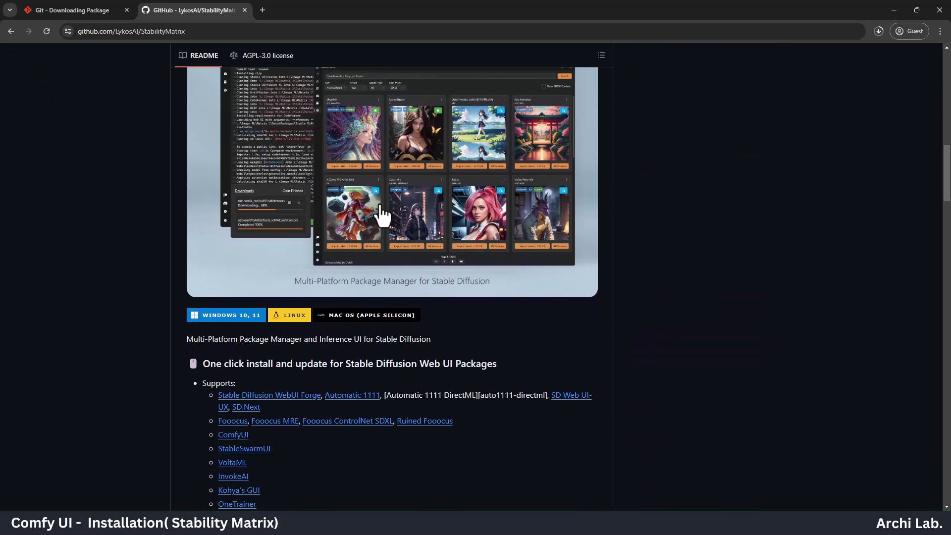
pyautogui.click(242, 325)
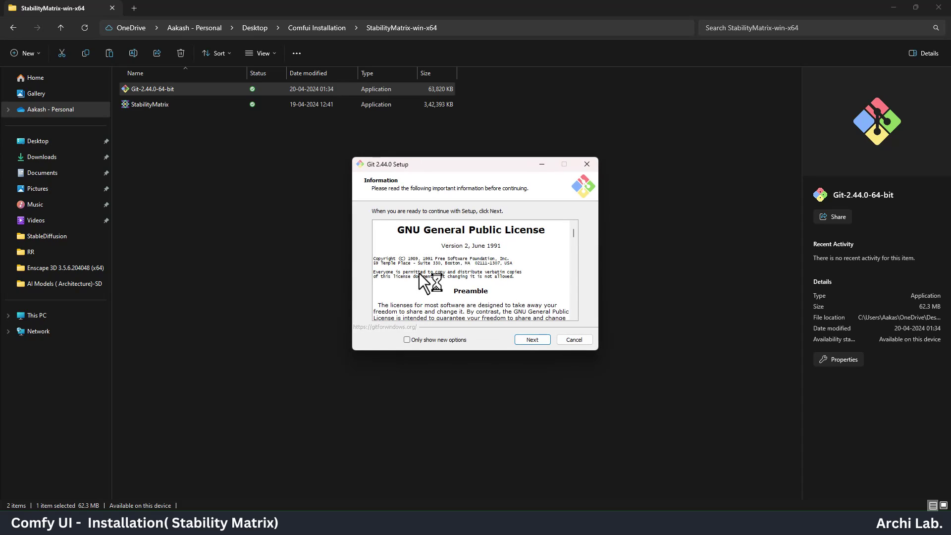
# Run the Git-2.44.0-64-bit installer and accept all default options
pyautogui.click(525, 340)
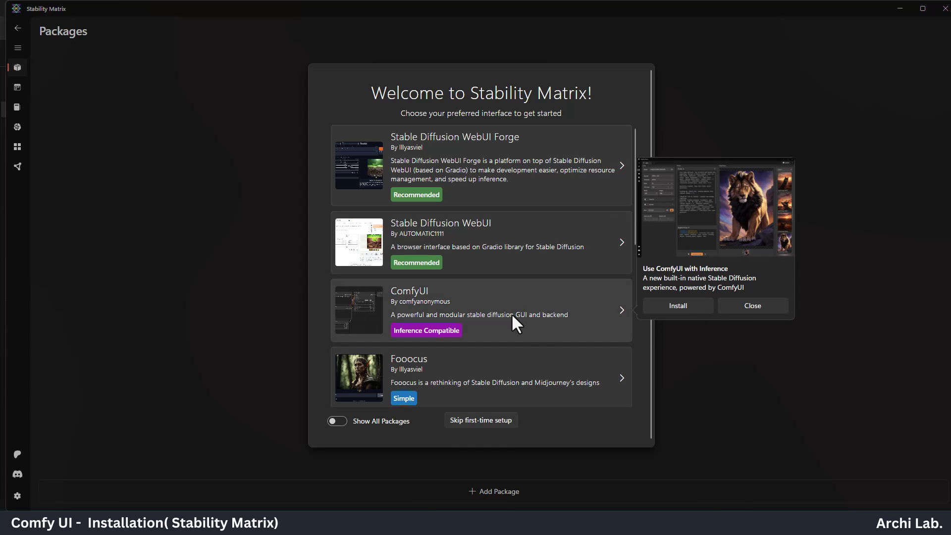
# Choose ComfyUI, tick the DreamShaper recommended model, and start the download
pyautogui.click(547, 316)
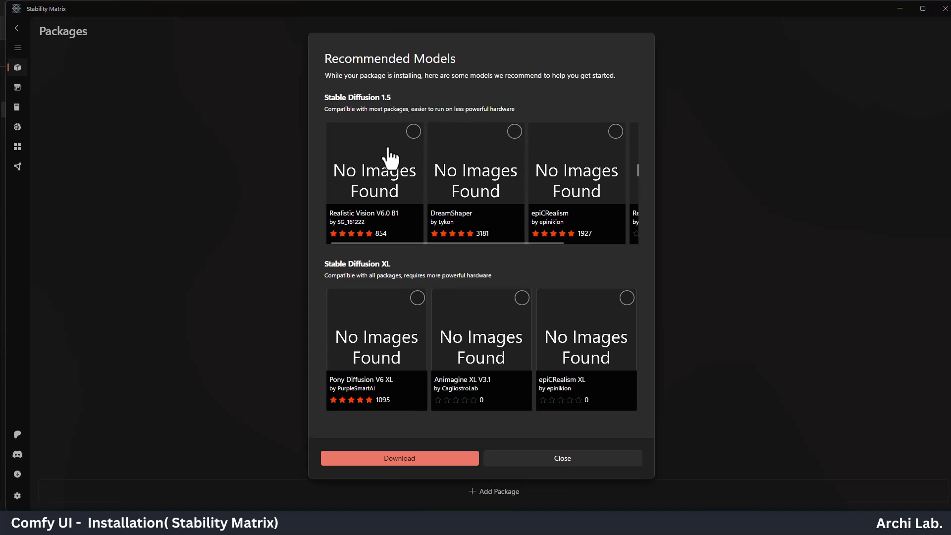
pyautogui.click(515, 132)
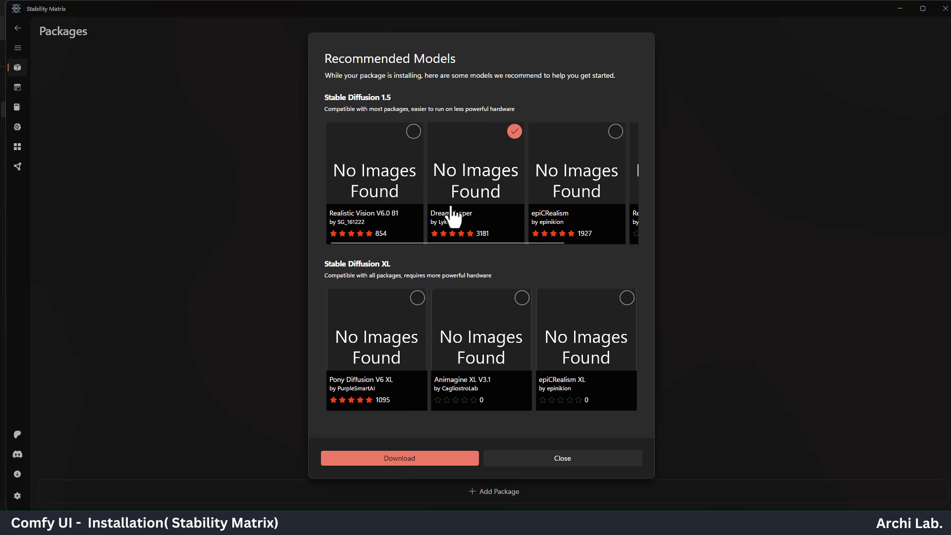
pyautogui.click(468, 458)
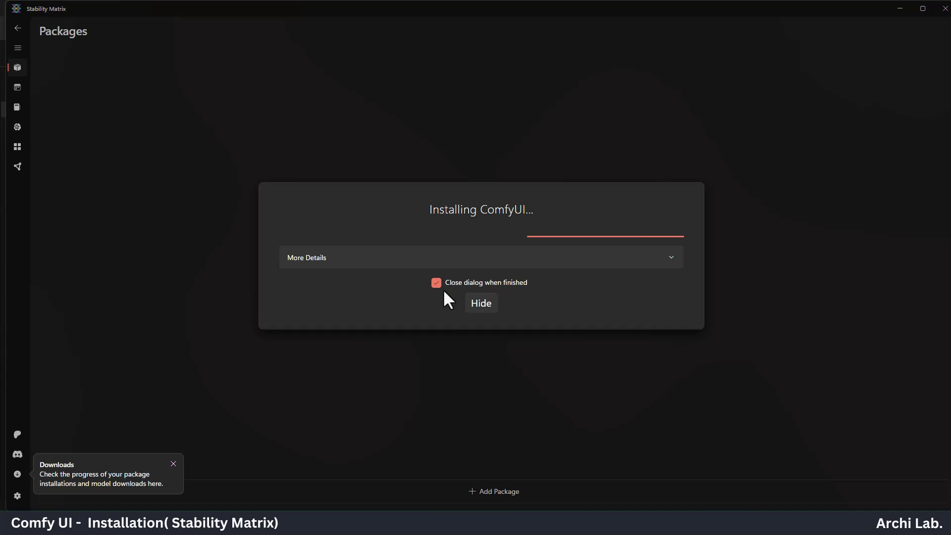
# Toggle the More Details install log while ComfyUI finishes installing
pyautogui.click(677, 258)
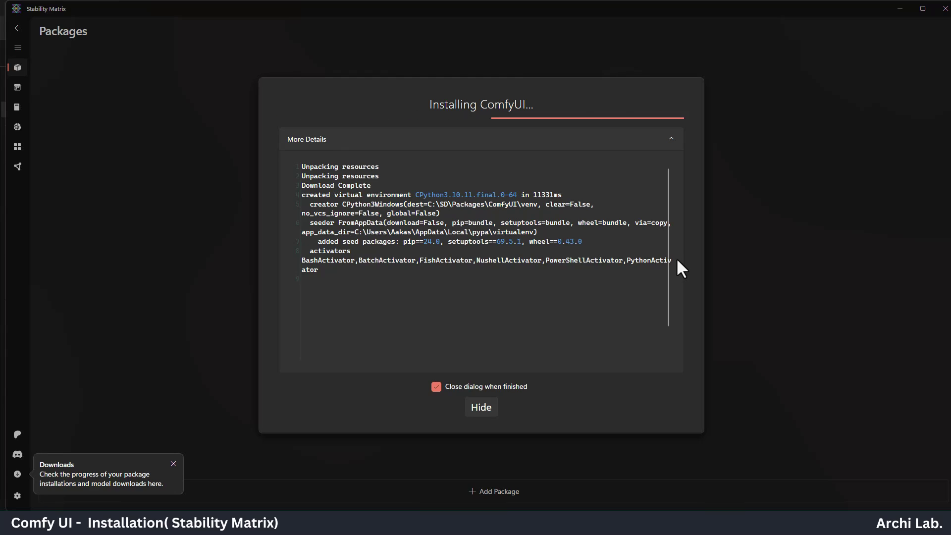
pyautogui.click(671, 140)
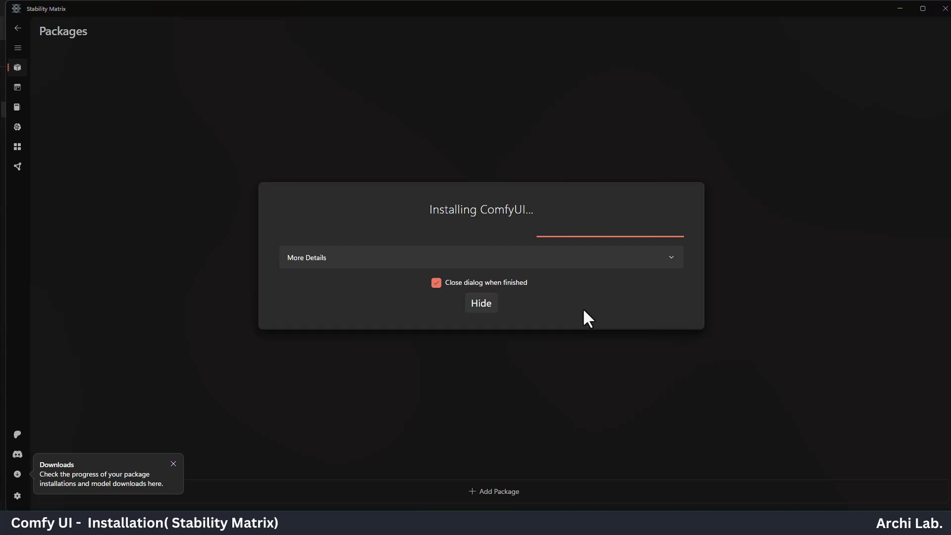
pyautogui.click(312, 258)
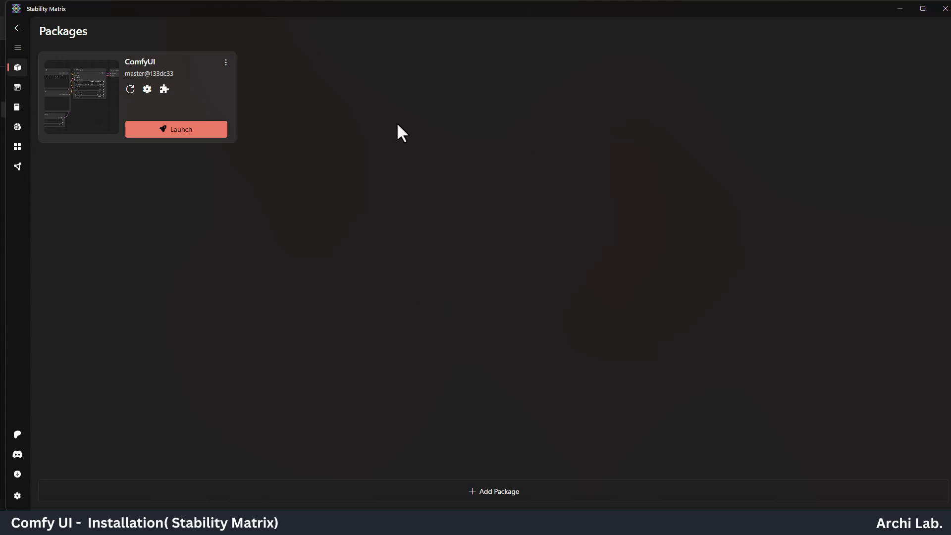
# Launch ComfyUI and open its web UI at 127.0.0.1:8188
pyautogui.click(196, 133)
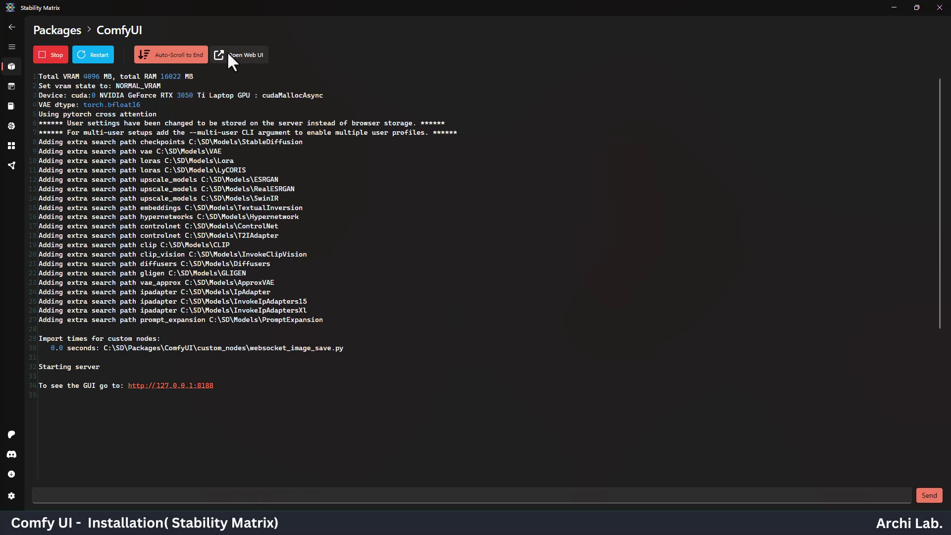
pyautogui.click(231, 58)
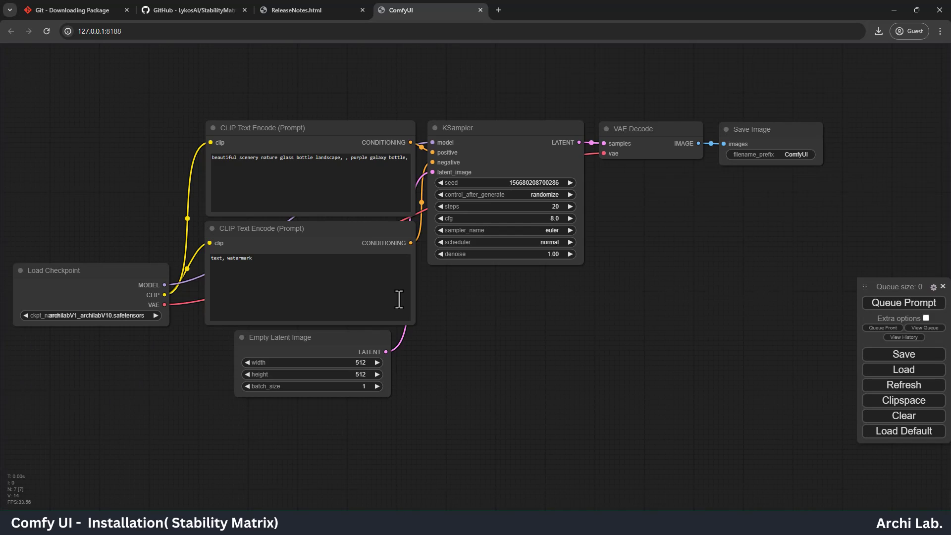
# Set Load Checkpoint to dreamshaper_8.safetensors, queue the prompt, and zoom in on the generated image
pyautogui.click(119, 316)
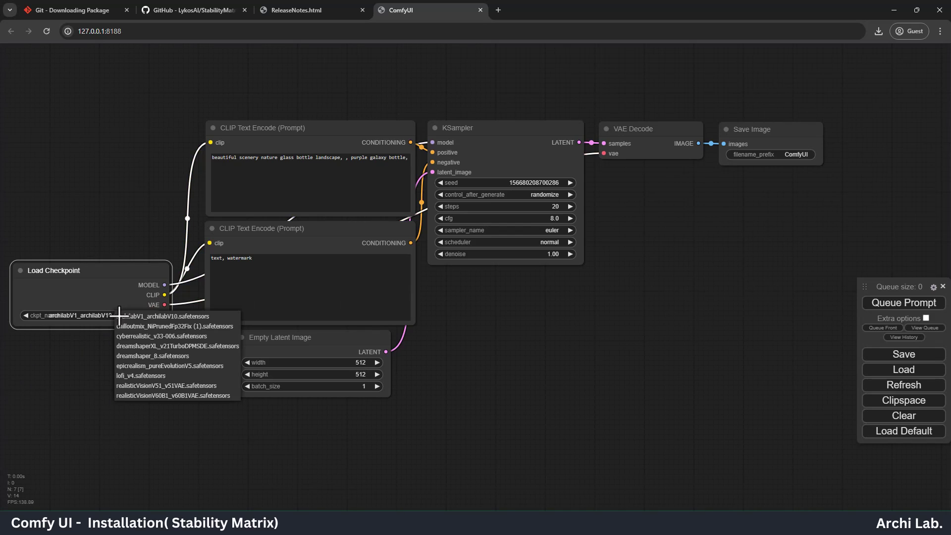
pyautogui.click(139, 356)
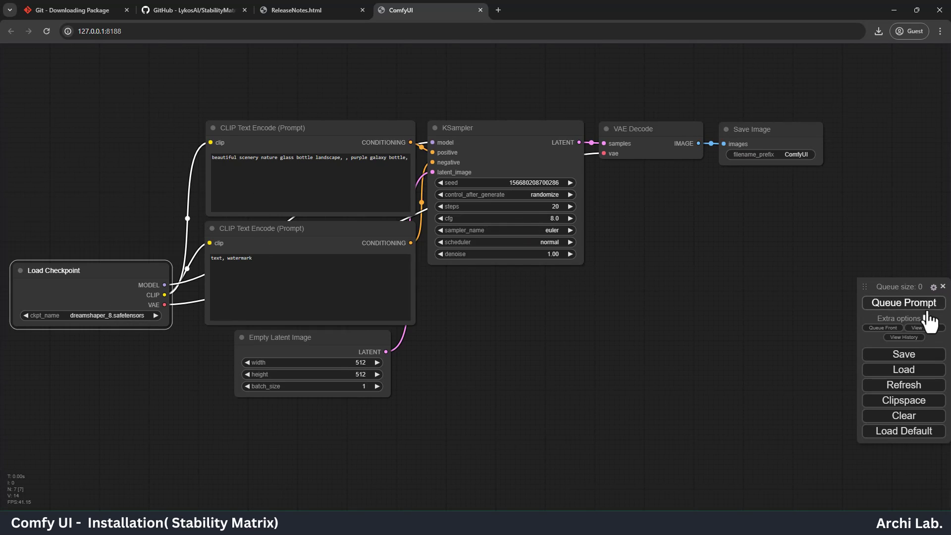
pyautogui.click(903, 302)
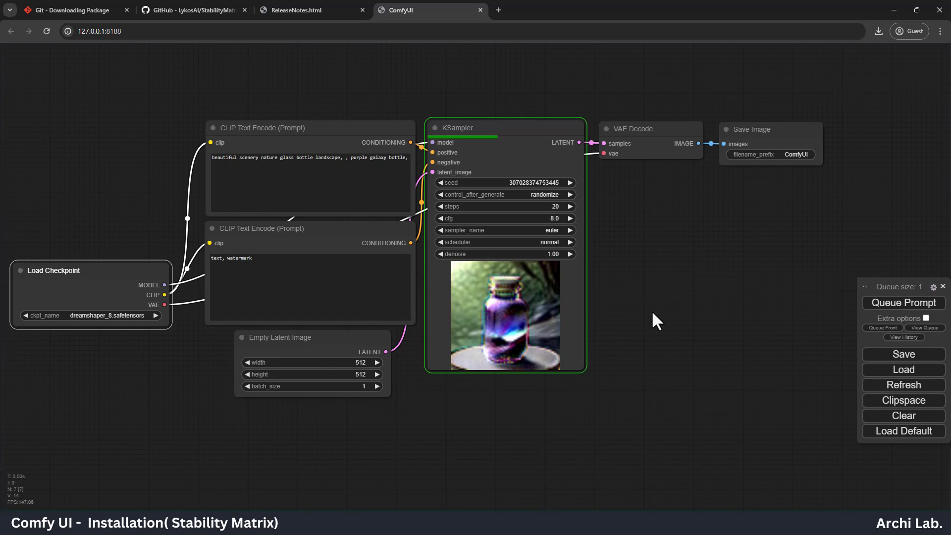
pyautogui.scroll(10, 820, 210)
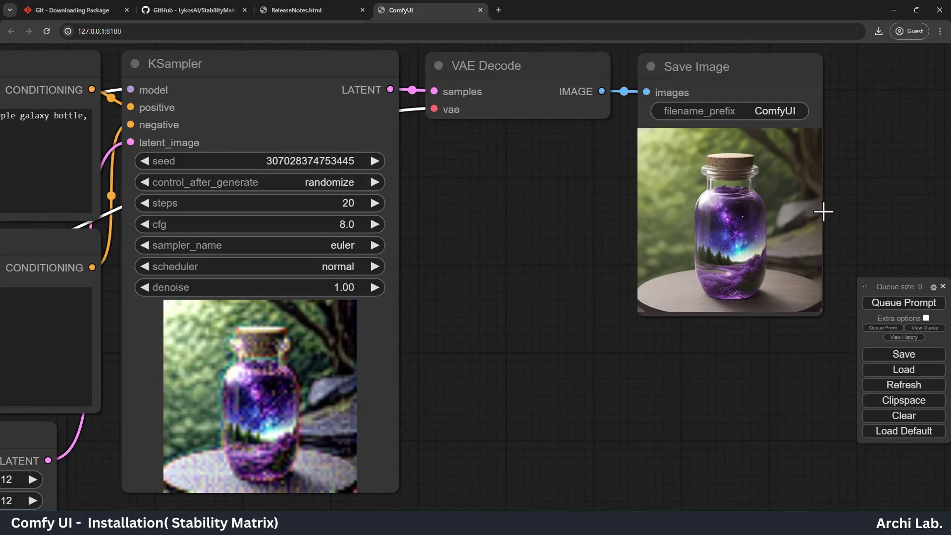
pyautogui.scroll(2, 654, 309)
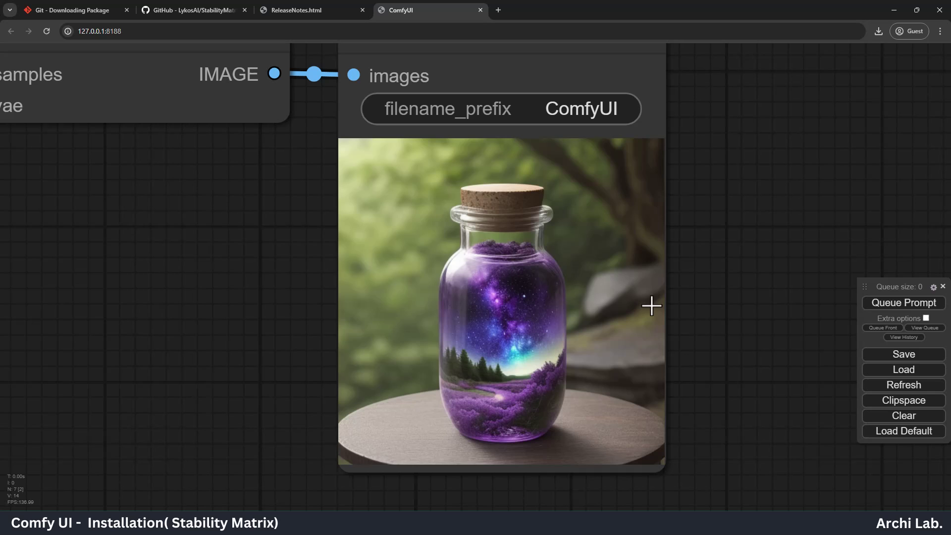
pyautogui.scroll(-6, 650, 301)
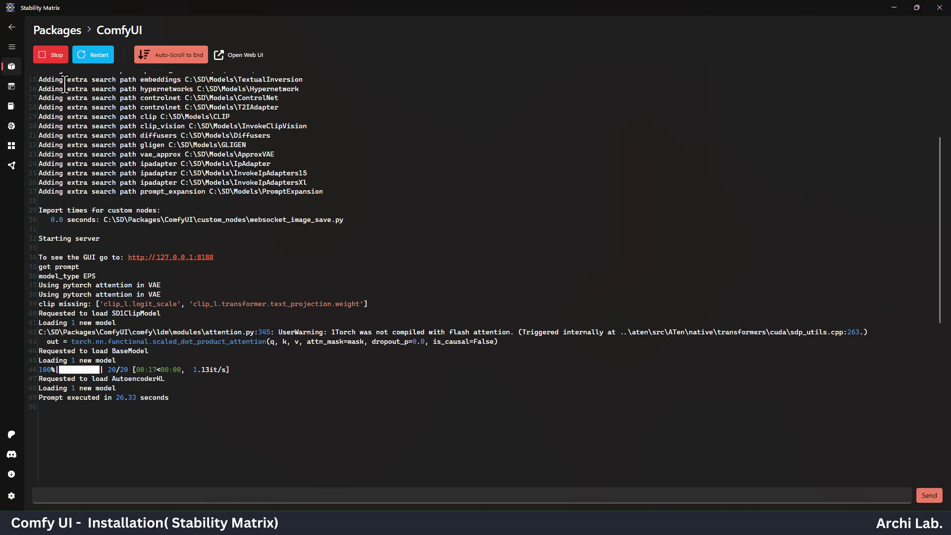
# Stop the ComfyUI process and bring up the installed checkpoints in C:\SD\Models
pyautogui.click(58, 58)
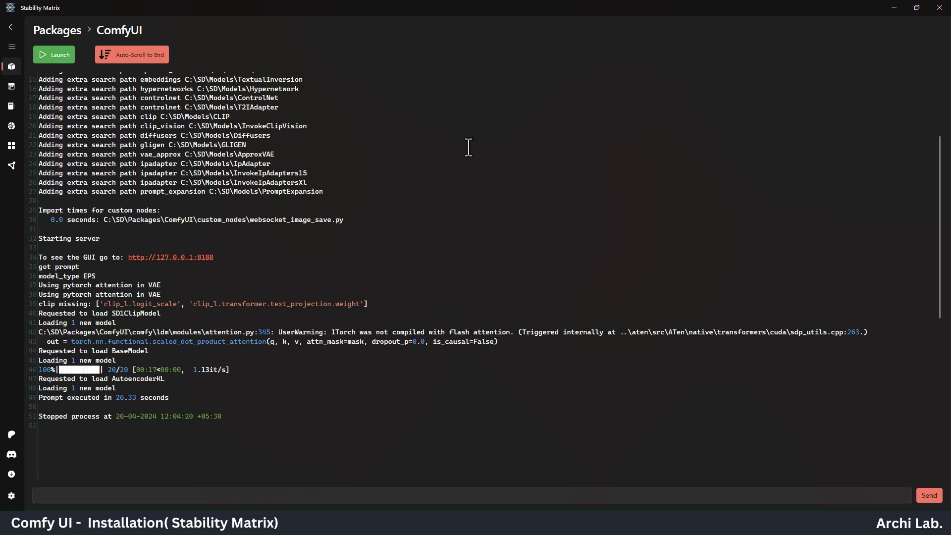
pyautogui.click(11, 104)
pyautogui.click(12, 85)
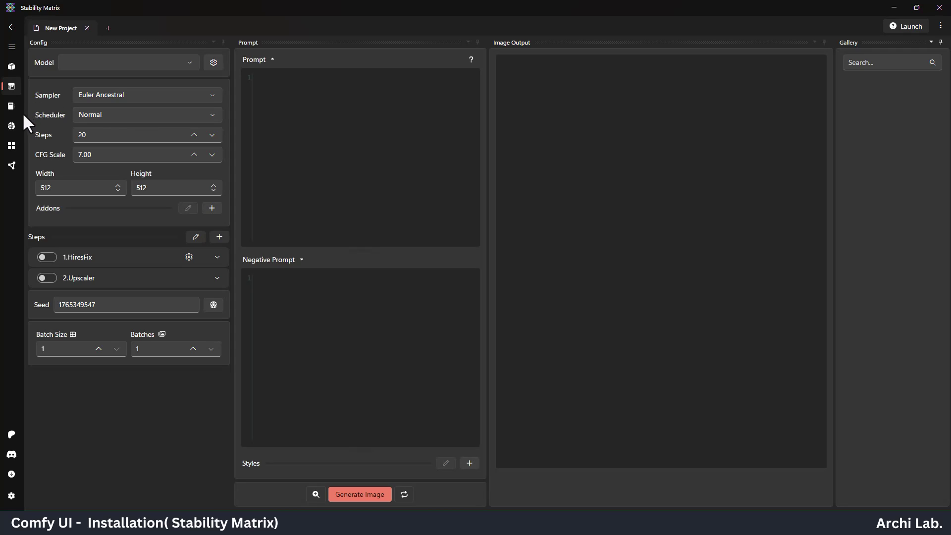
pyautogui.click(21, 110)
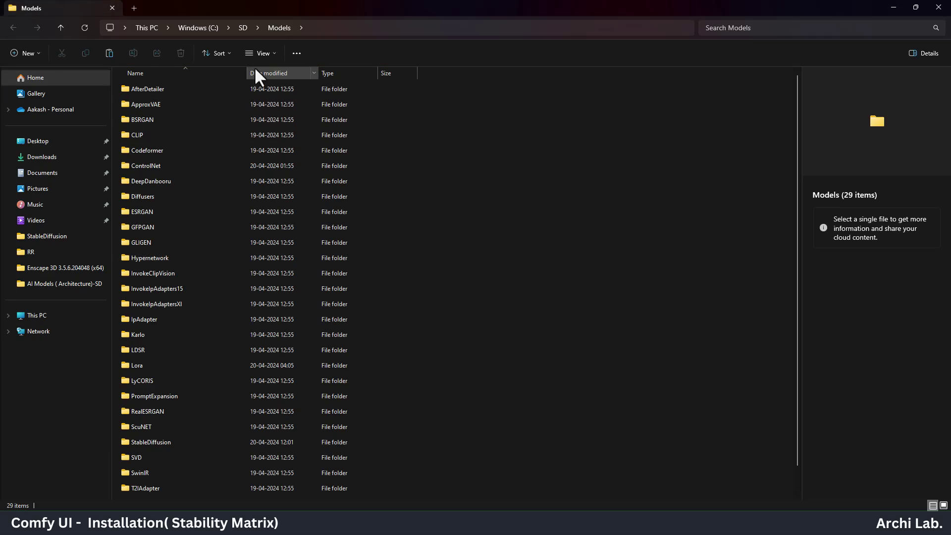
# Browse to C:\SD\Packages\ComfyUI\custom_nodes in File Explorer
pyautogui.click(243, 30)
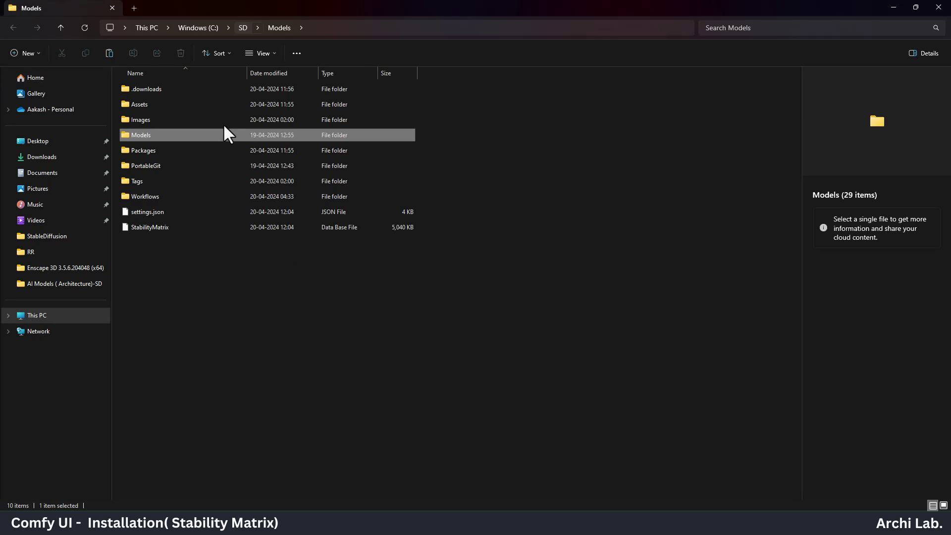
pyautogui.doubleClick(159, 149)
pyautogui.doubleClick(169, 88)
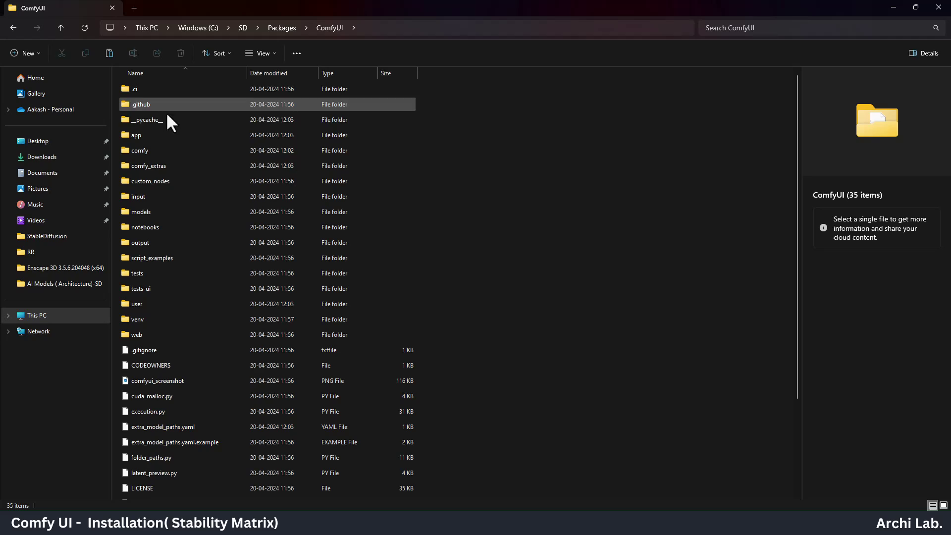
pyautogui.click(159, 182)
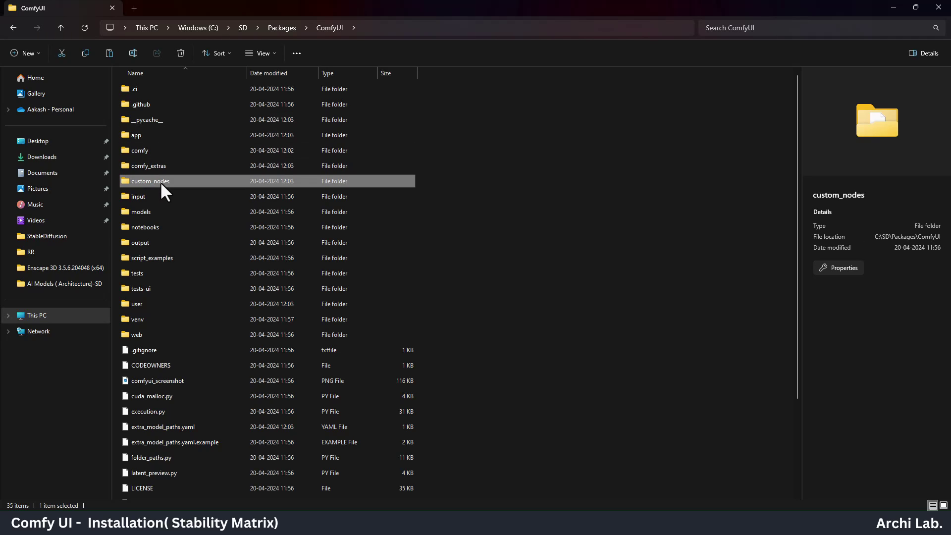
pyautogui.doubleClick(159, 182)
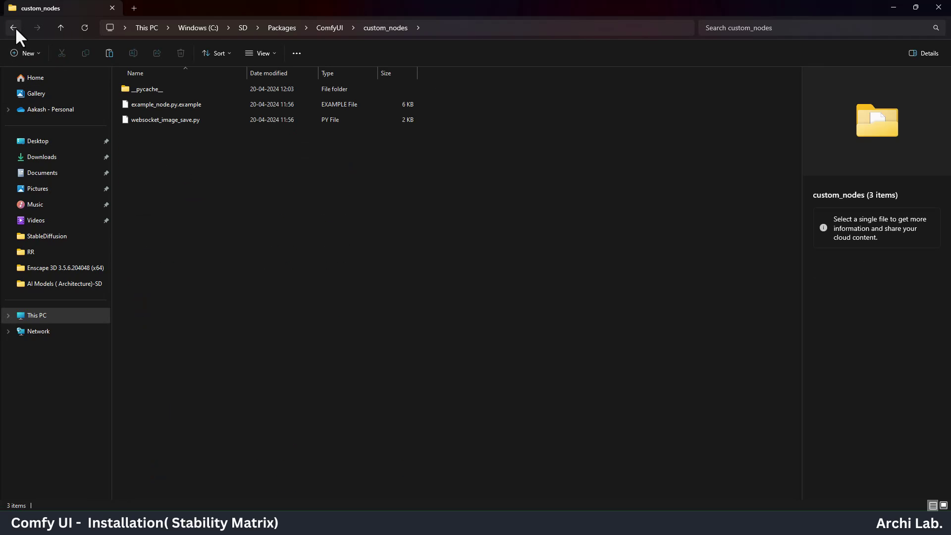
# Open a Command Prompt in that folder by entering cmd in the address bar
pyautogui.click(472, 28)
pyautogui.write('cmd')
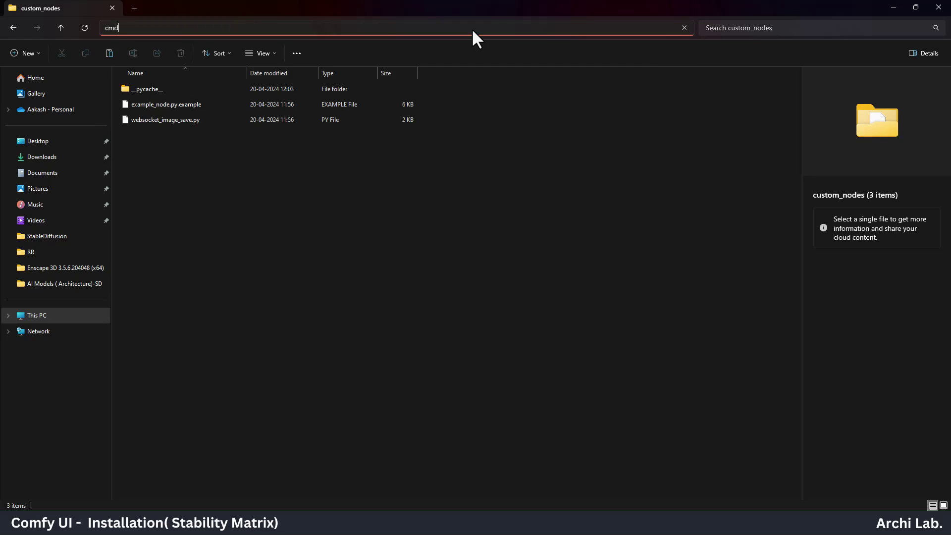
pyautogui.press('Return')
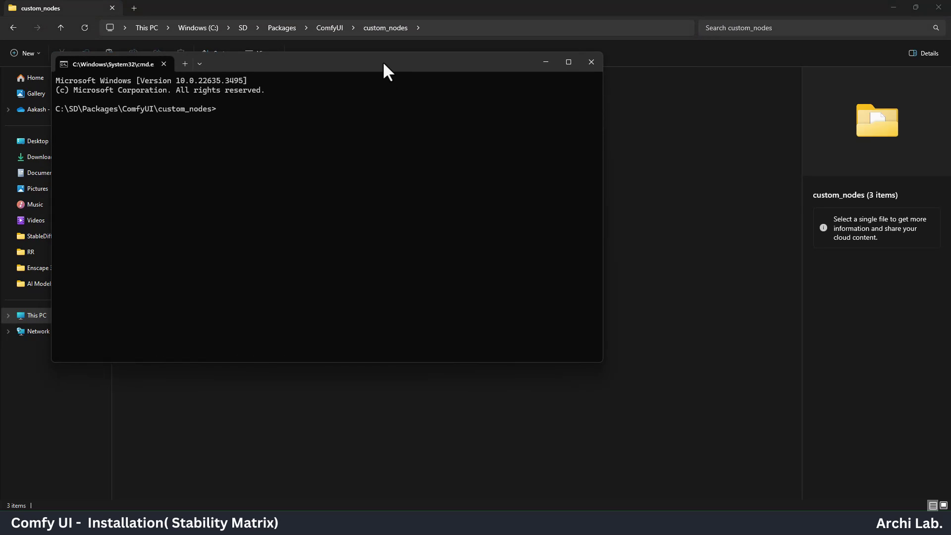
pyautogui.moveTo(383, 63); pyautogui.dragTo(530, 125)
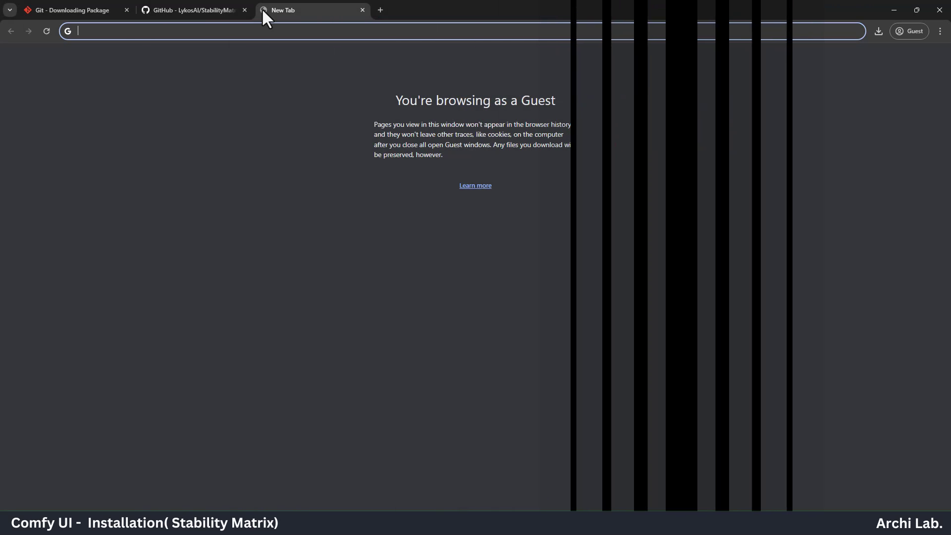
# Search Google for 'comfyui manager' and open the ltdrdata/ComfyUI-Manager GitHub page
pyautogui.write('co')
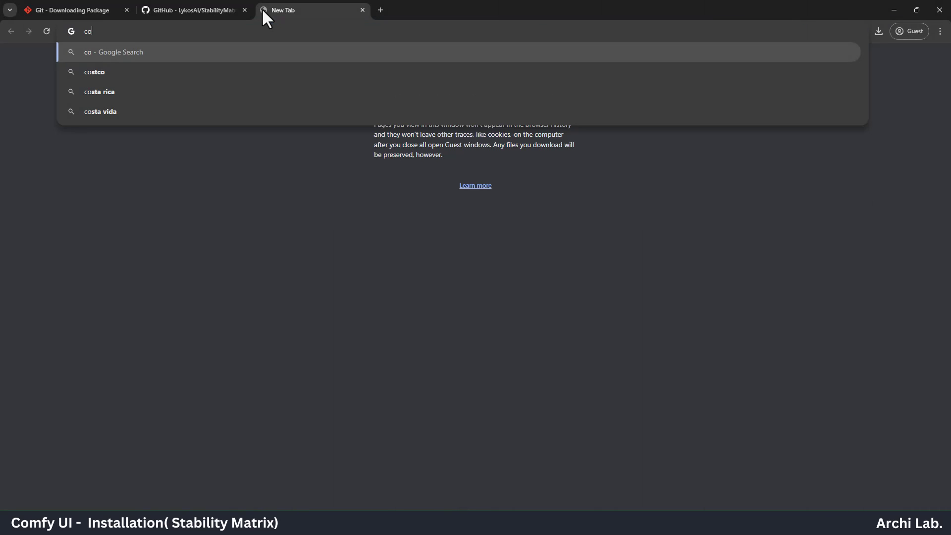
pyautogui.write('mfy')
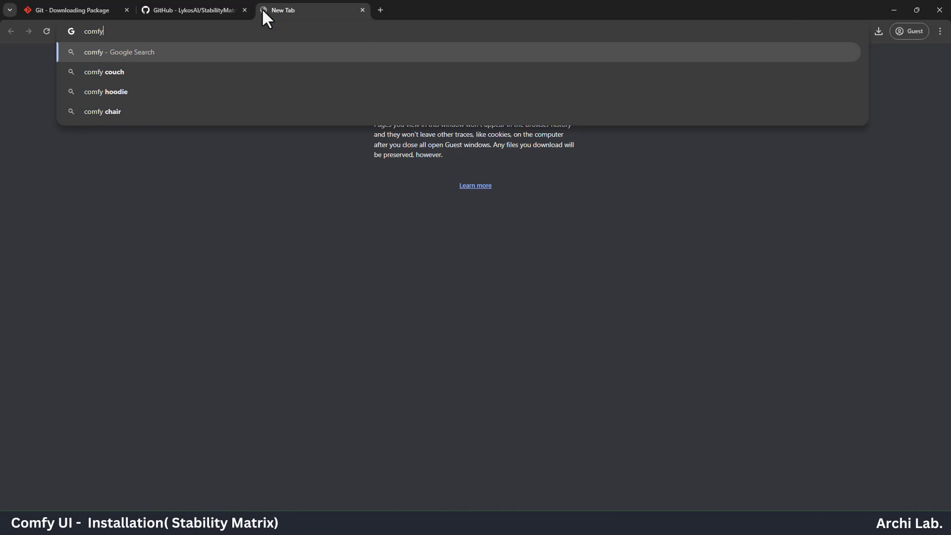
pyautogui.write('ui manager')
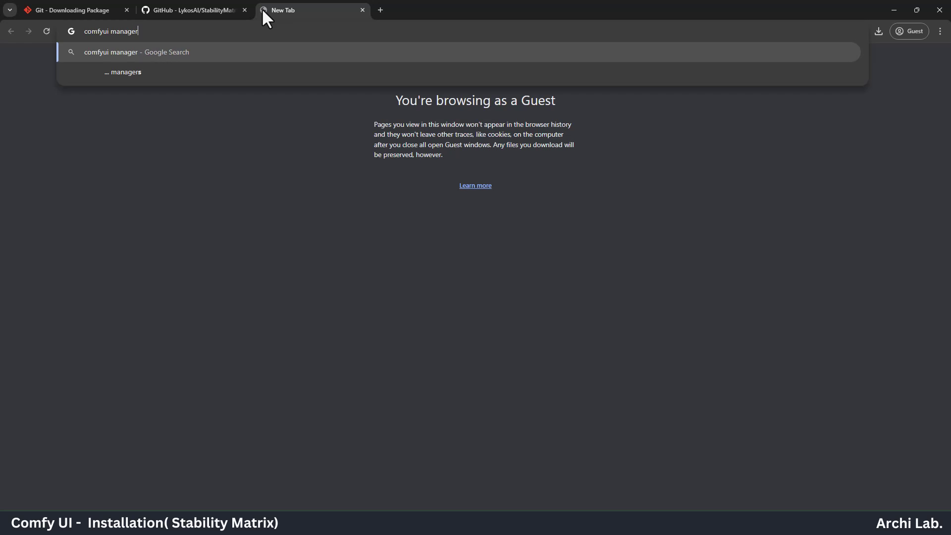
pyautogui.press('Return')
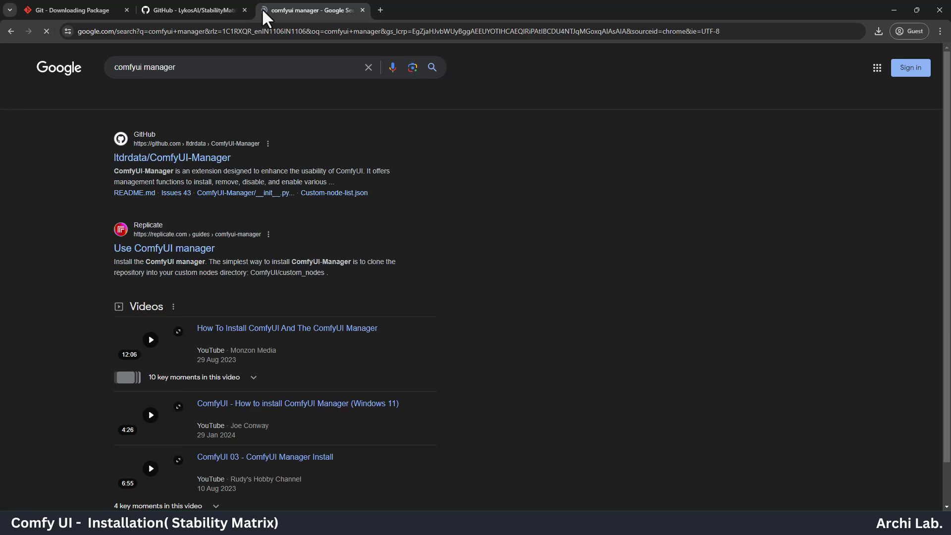
pyautogui.click(149, 189)
pyautogui.moveTo(947, 73); pyautogui.dragTo(947, 127)
pyautogui.scroll(-2, 209, 176)
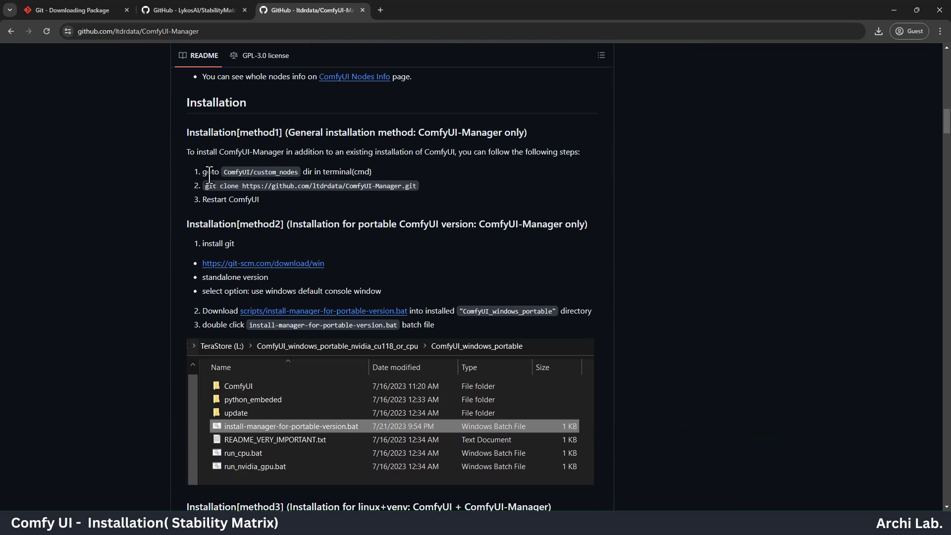
# Copy the git clone install command and run it in the custom_nodes command prompt
pyautogui.moveTo(420, 186); pyautogui.dragTo(205, 191)
pyautogui.rightClick(222, 184)
pyautogui.click(243, 194)
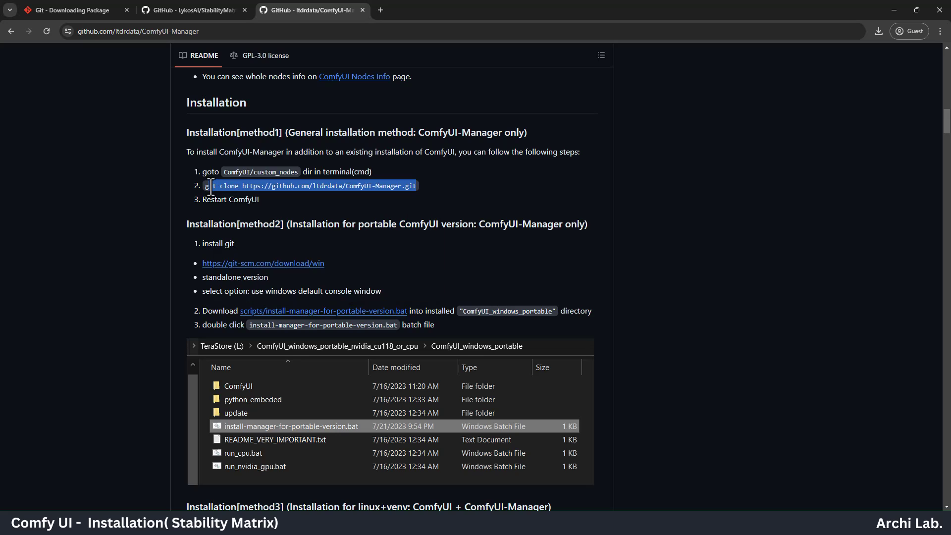
pyautogui.doubleClick(211, 190)
pyautogui.click(211, 190)
pyautogui.rightClick(213, 188)
pyautogui.click(235, 195)
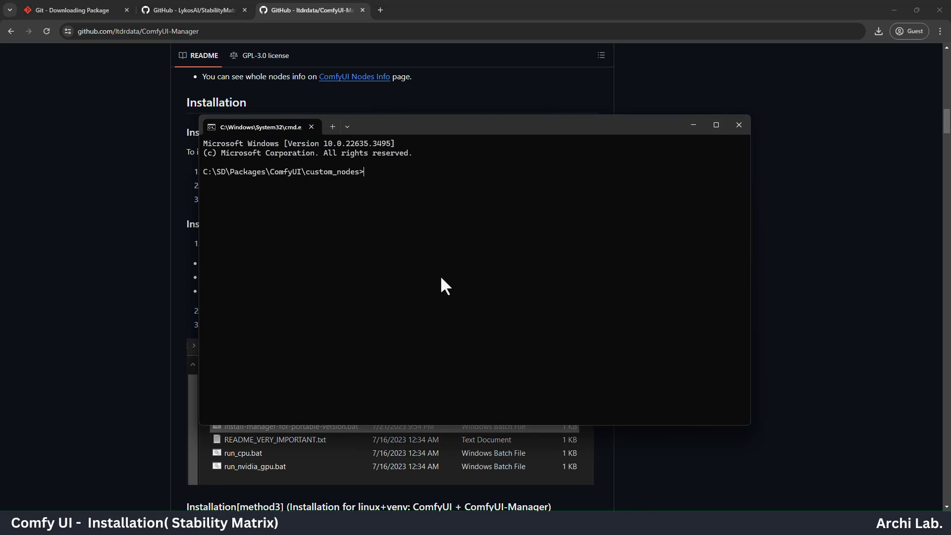
pyautogui.hotkey('ctrl', 'v')
pyautogui.press('Return')
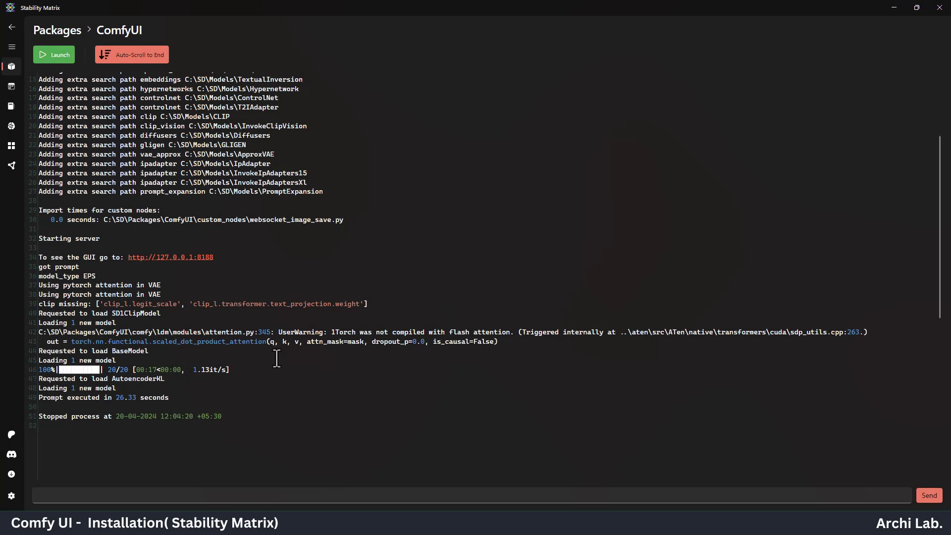
# Relaunch the ComfyUI package so it starts with ComfyUI-Manager V2.20.1 loaded
pyautogui.click(61, 54)
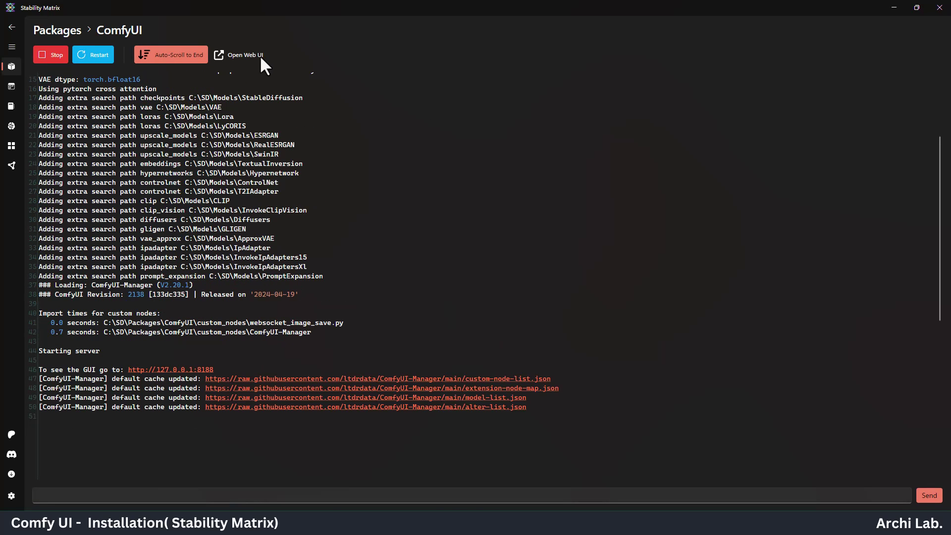
# Open the ComfyUI web UI at 127.0.0.1:8188 and show the ComfyUI Manager Menu
pyautogui.click(243, 55)
pyautogui.click(911, 468)
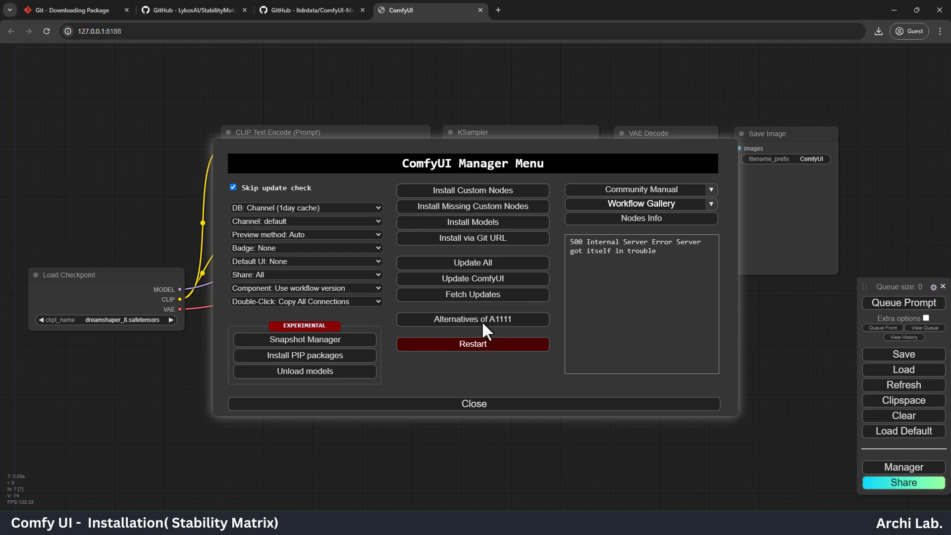